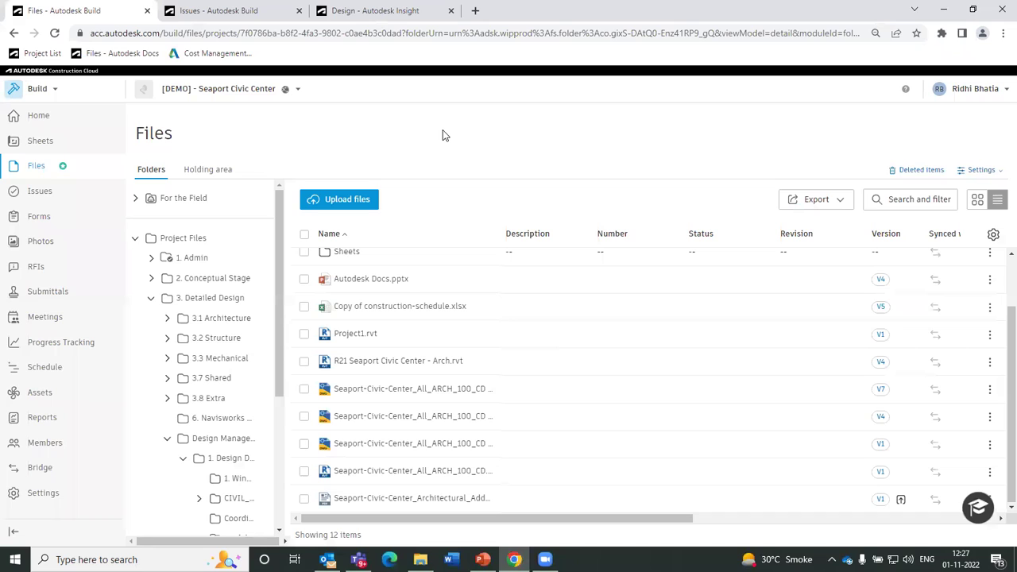
# Open the R21 Seaport Civic Center - Arch.rvt model from the 3. Detailed Design folder.
pyautogui.click(151, 299)
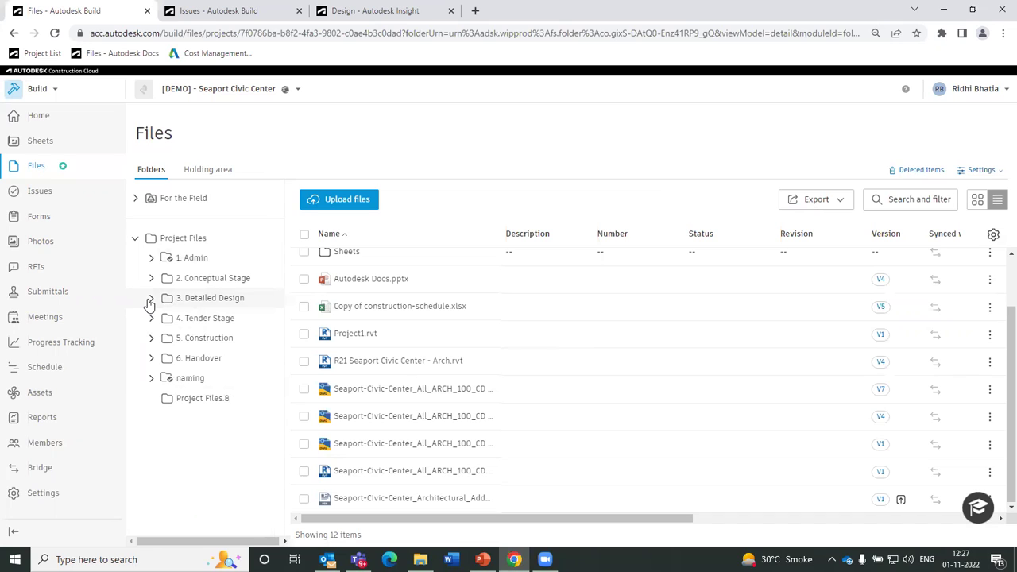
pyautogui.click(151, 300)
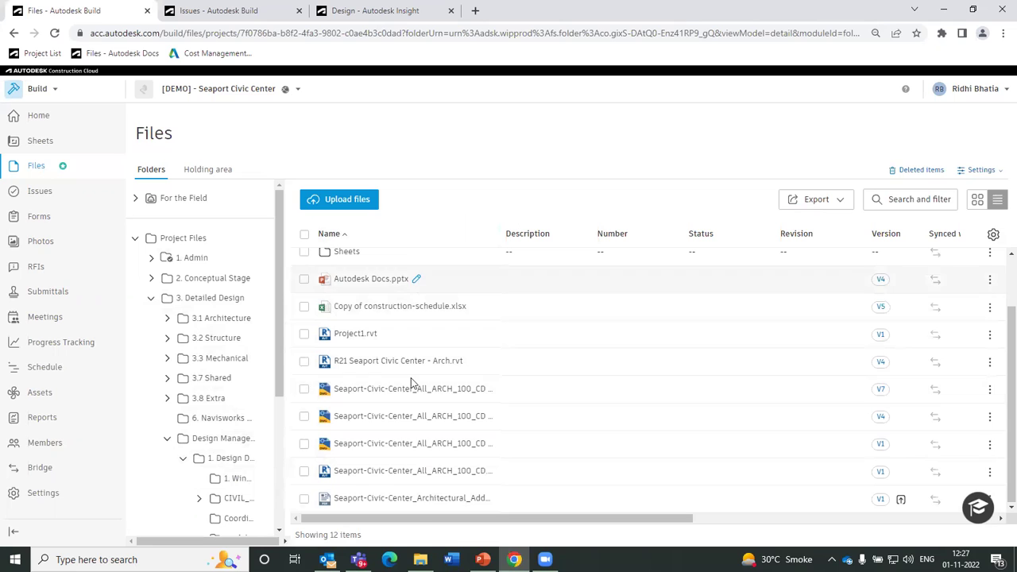
pyautogui.scroll(2, 408, 471)
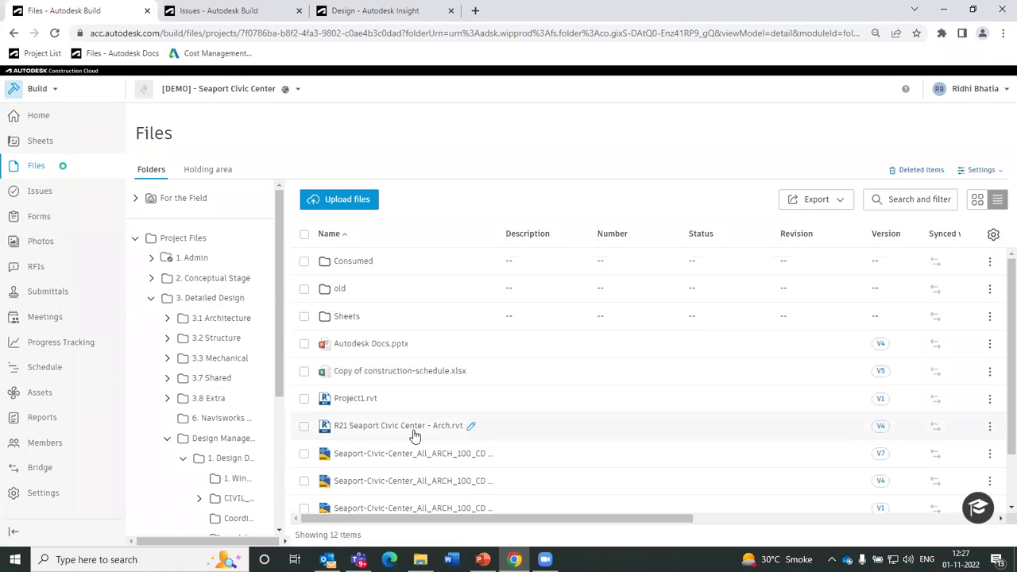
pyautogui.scroll(-2, 414, 435)
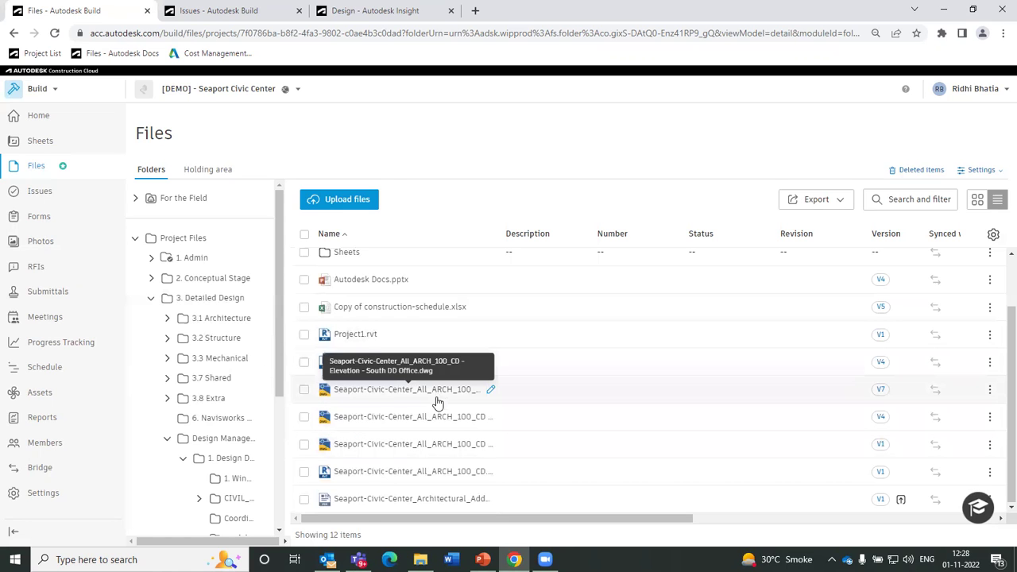
pyautogui.scroll(2, 430, 478)
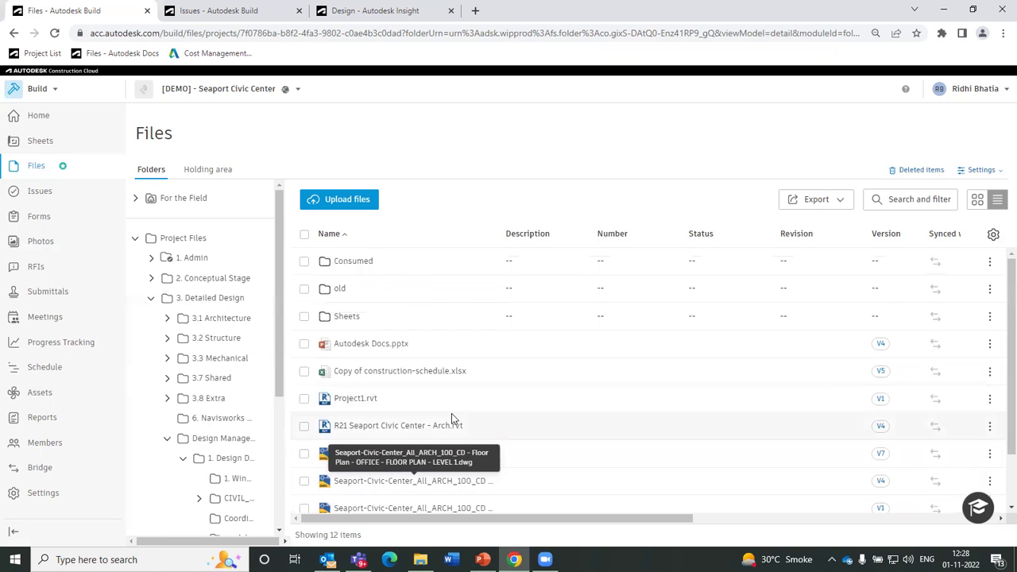
pyautogui.scroll(-2, 451, 414)
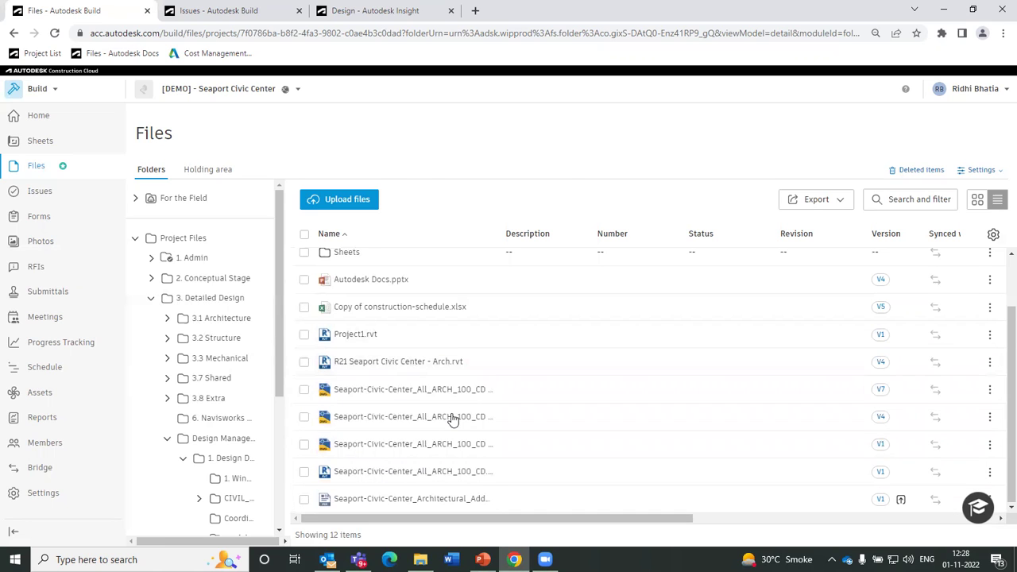
pyautogui.click(420, 362)
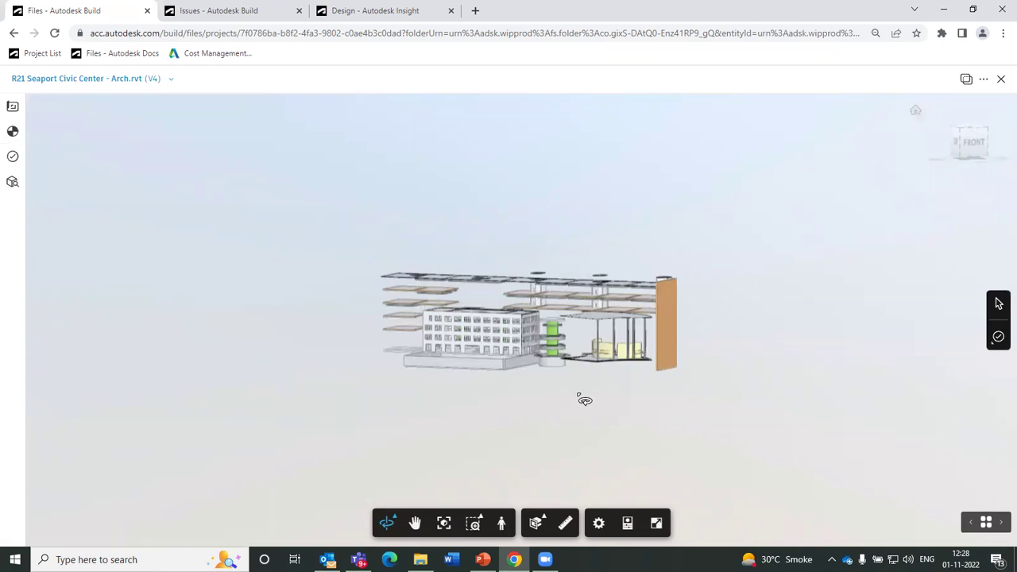
# Orbit and zoom the Arch.rvt model to look down on its roofs and issue pins.
pyautogui.moveTo(584, 399); pyautogui.dragTo(651, 395)
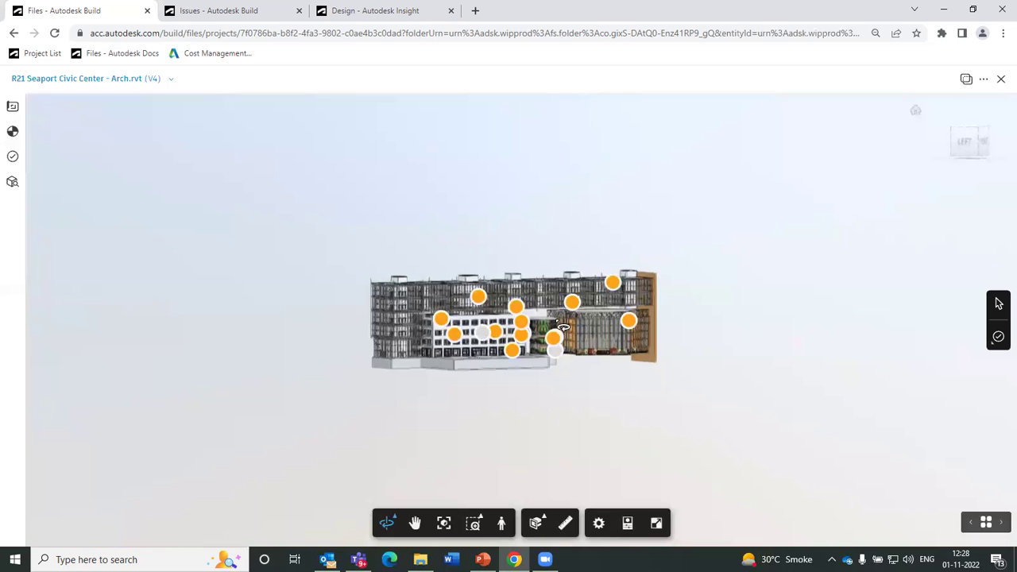
pyautogui.scroll(5, 563, 327)
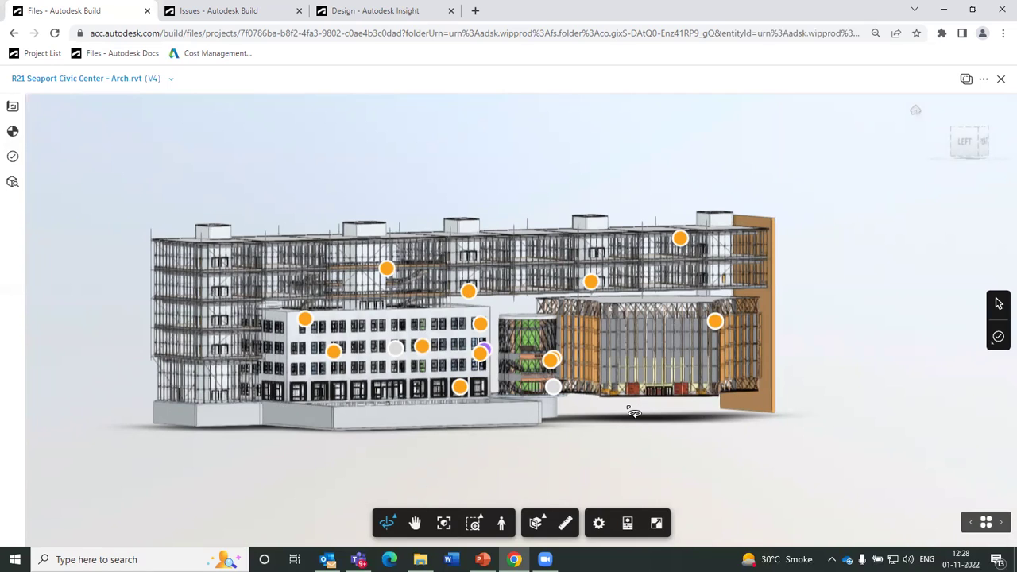
pyautogui.moveTo(604, 405); pyautogui.dragTo(603, 424)
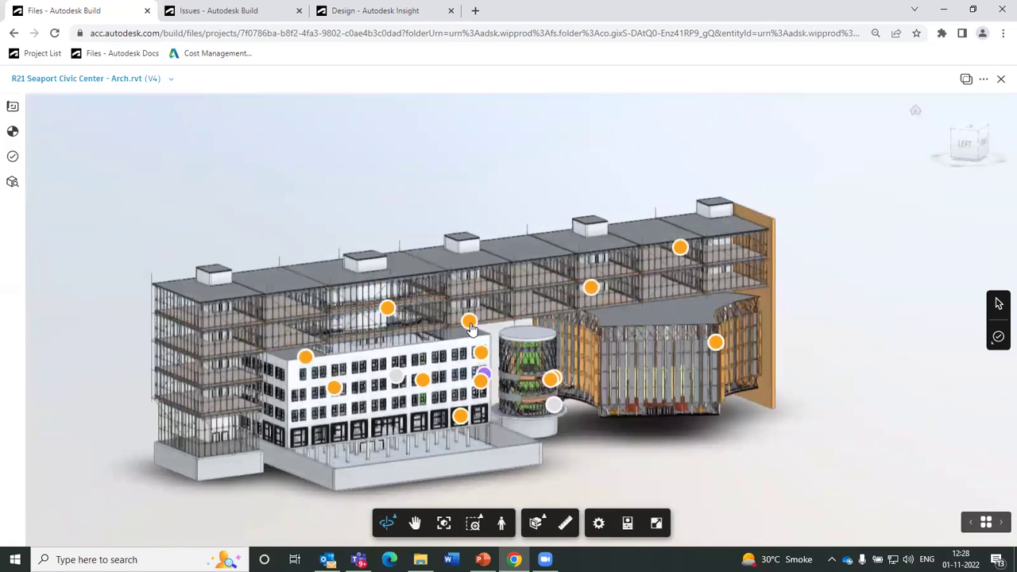
# Open issue #58 at its pin and review its details and available reference types.
pyautogui.click(715, 342)
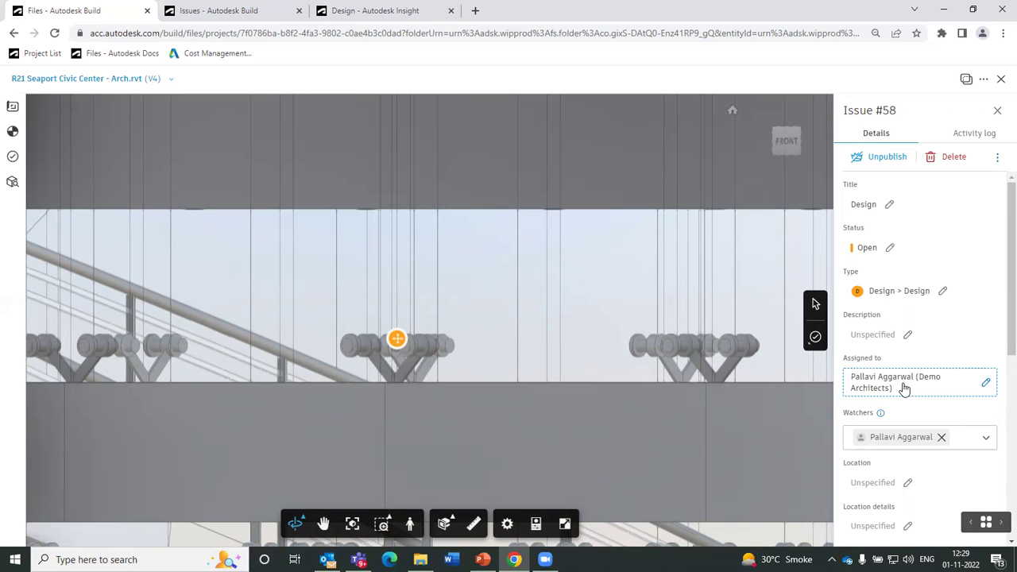
pyautogui.scroll(-2, 904, 390)
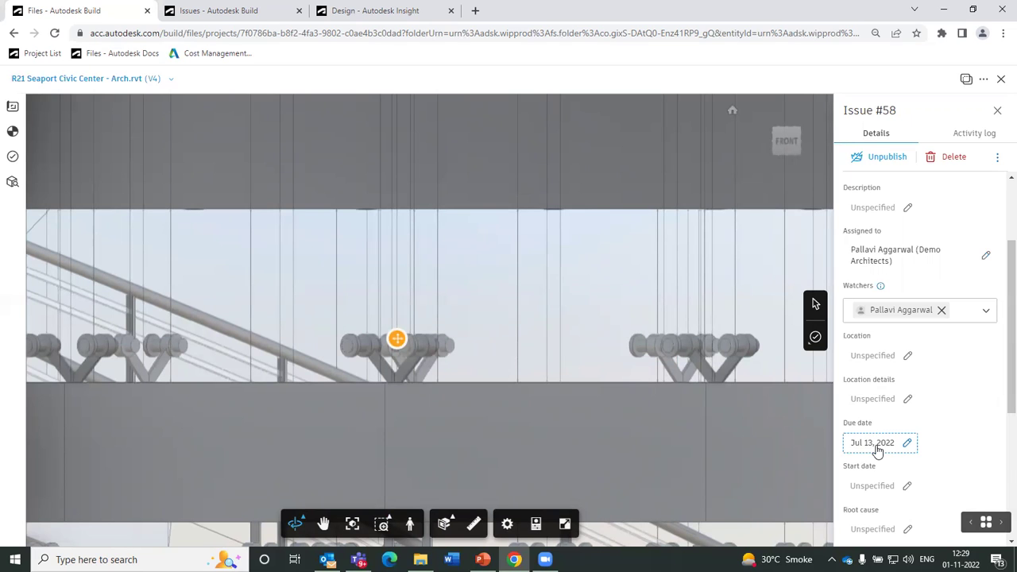
pyautogui.scroll(-2, 878, 450)
pyautogui.click(983, 452)
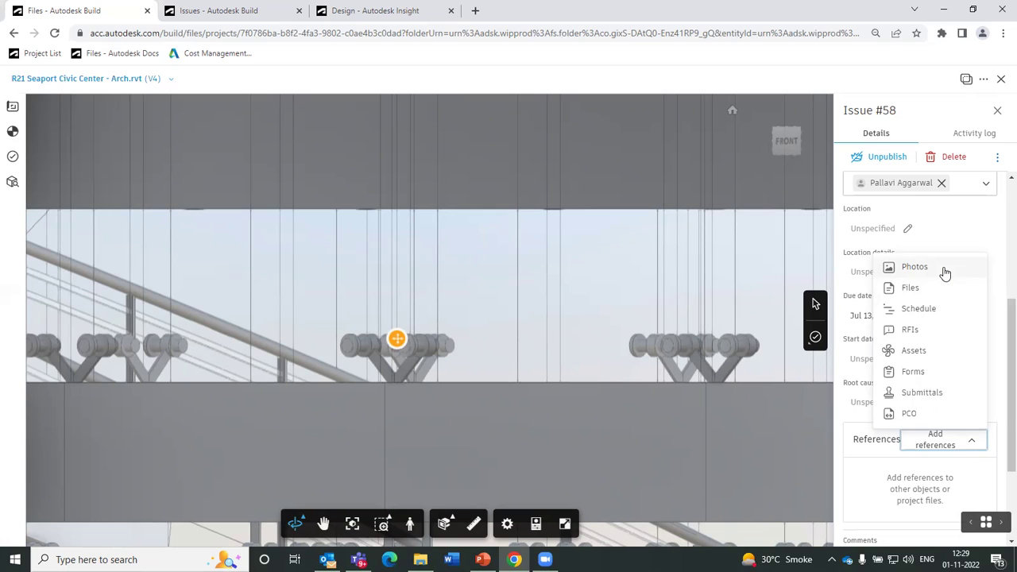
pyautogui.click(898, 92)
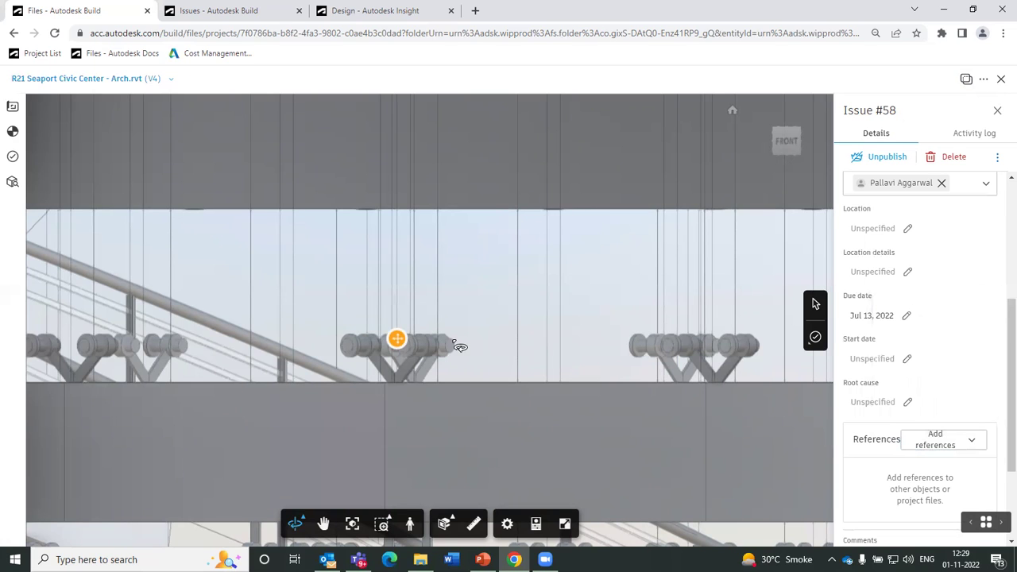
# Scroll to the end of the issue #58 details and switch to the Issues list.
pyautogui.scroll(-2, 459, 346)
pyautogui.scroll(-6, 459, 346)
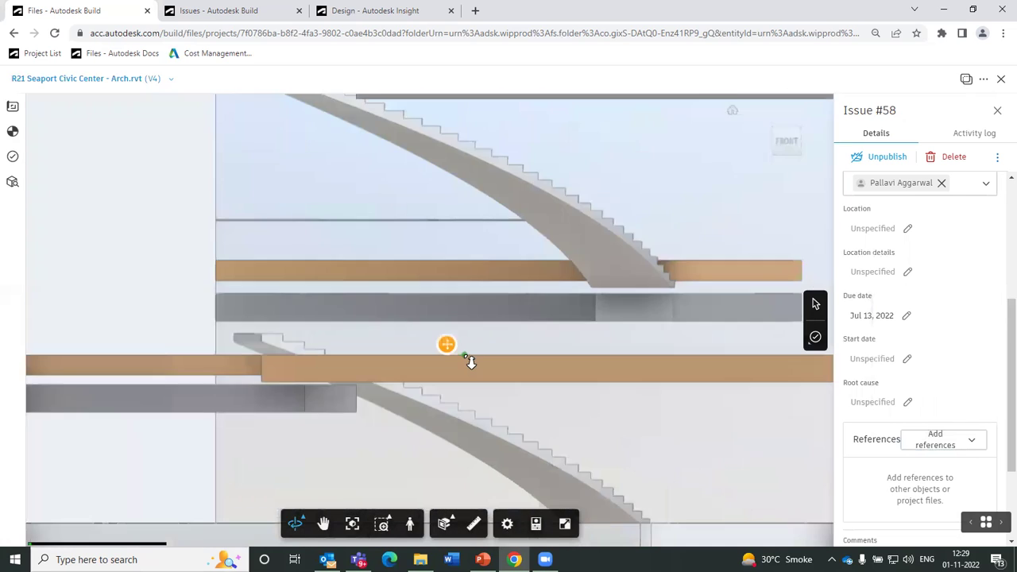
pyautogui.scroll(-5, 470, 361)
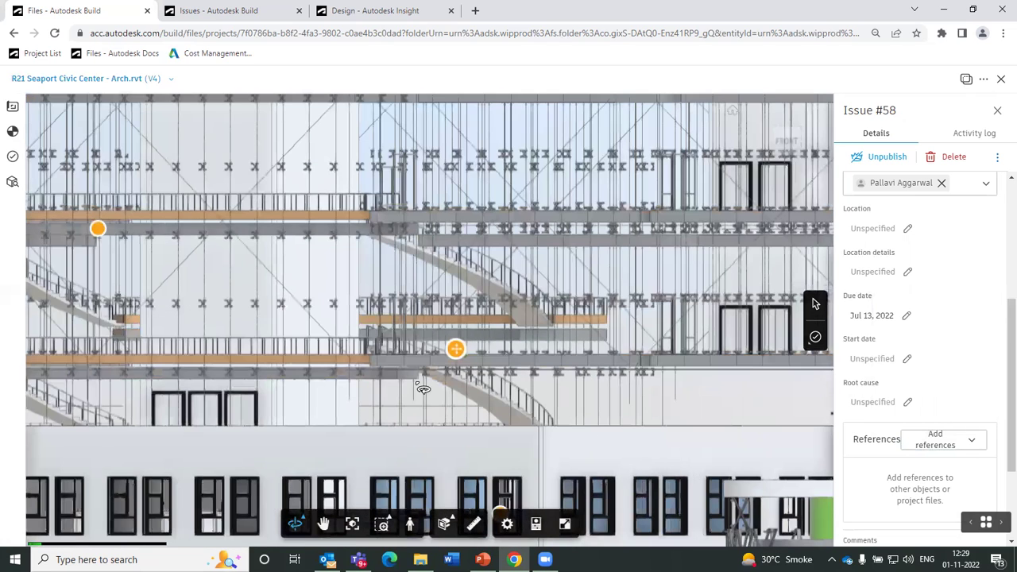
pyautogui.scroll(-3, 421, 388)
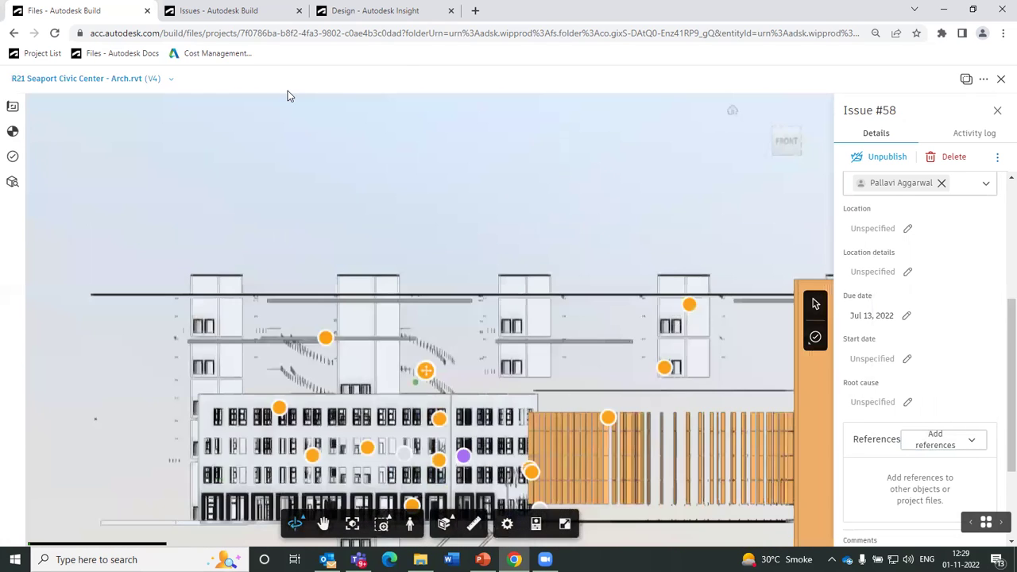
pyautogui.hotkey('ctrl', 'Tab')
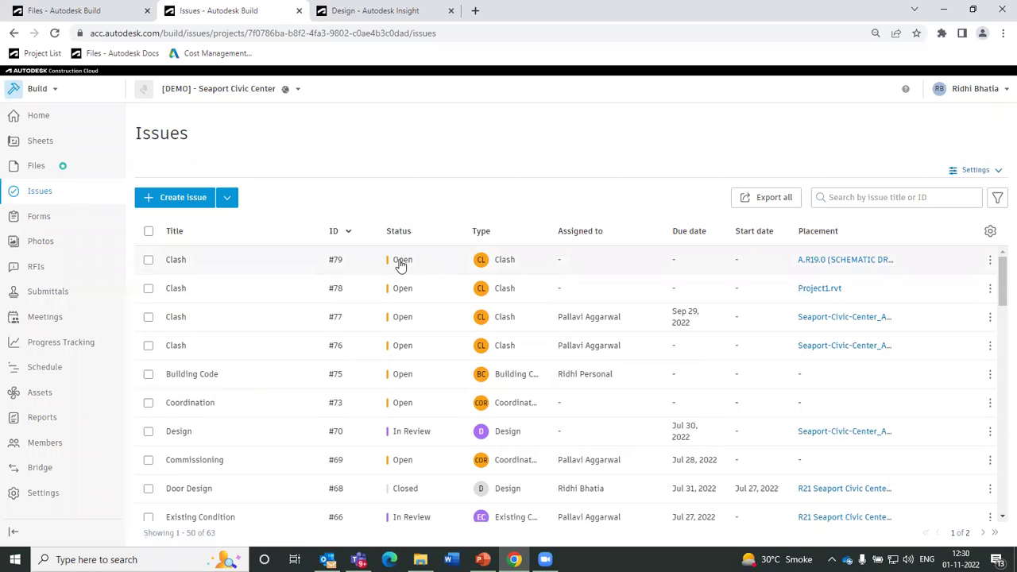
# Browse the Issues table, then switch to the Autodesk Insight Design dashboard of 33 design issues.
pyautogui.scroll(-2, 414, 363)
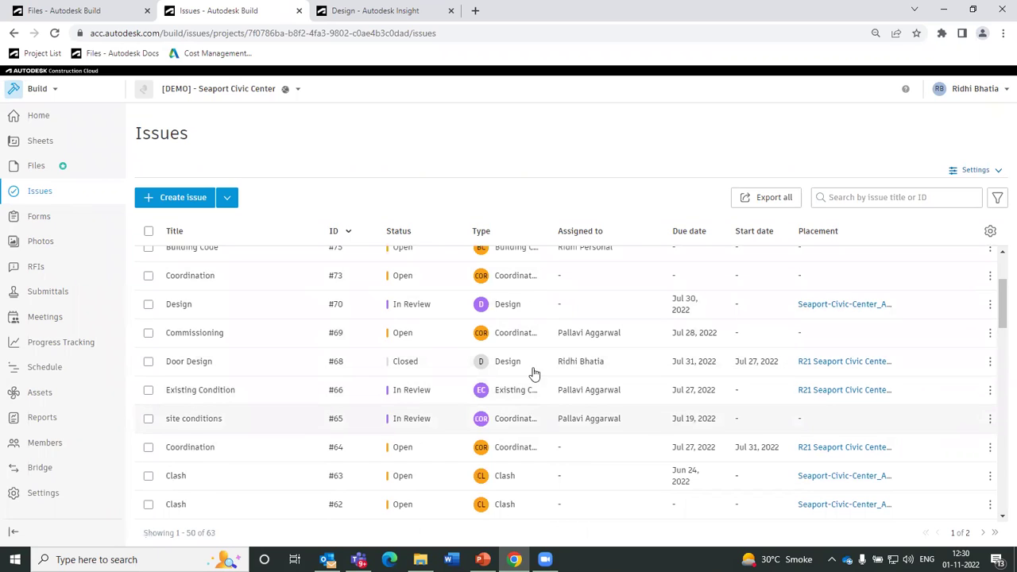
pyautogui.scroll(2, 455, 338)
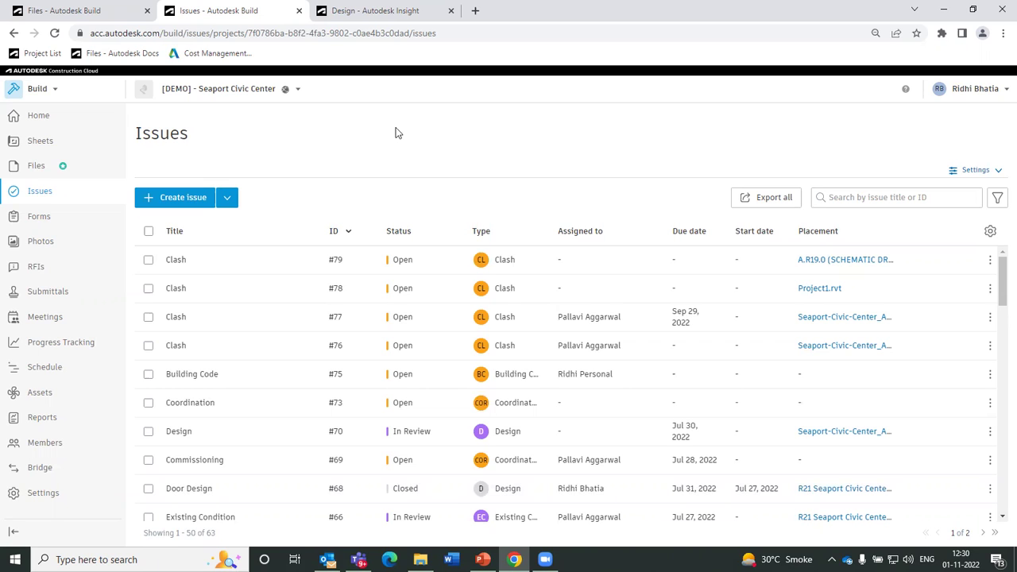
pyautogui.click(362, 16)
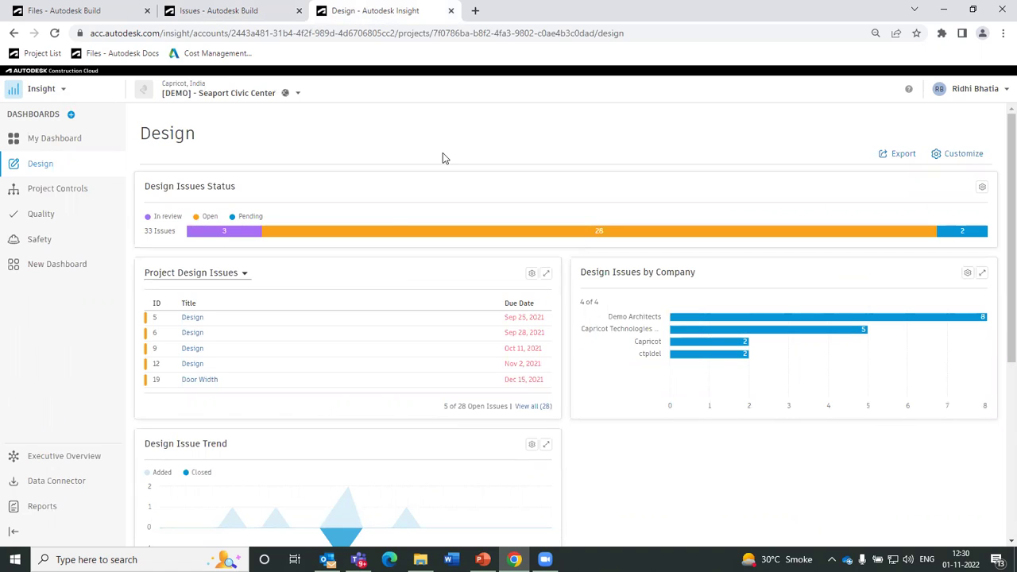
# Return from the Insight dashboard to the Build Issues list and the Files tab.
pyautogui.scroll(-1, 381, 469)
pyautogui.hotkey('ctrl', 'shift', 'Tab')
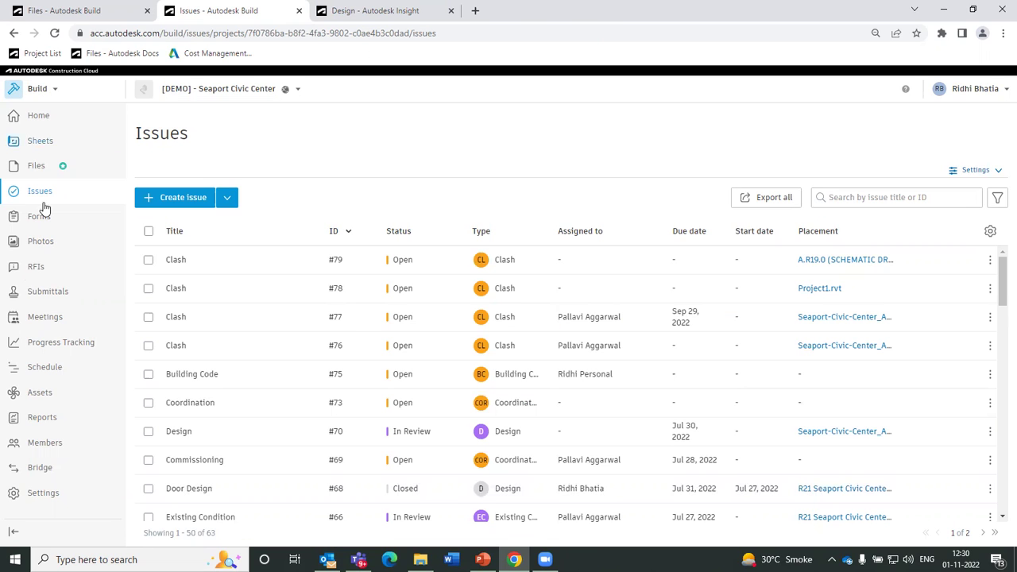
pyautogui.click(48, 89)
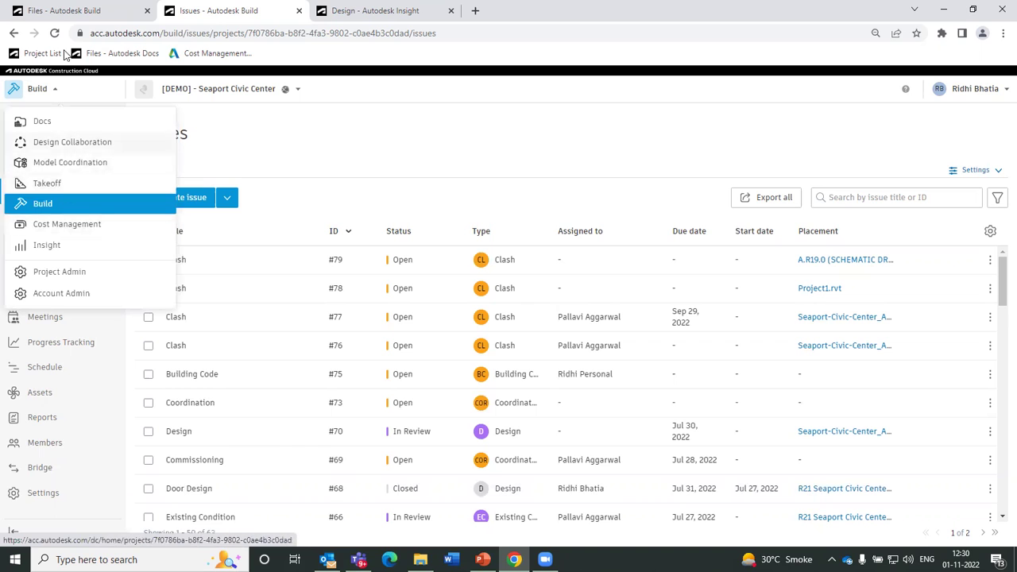
pyautogui.click(57, 11)
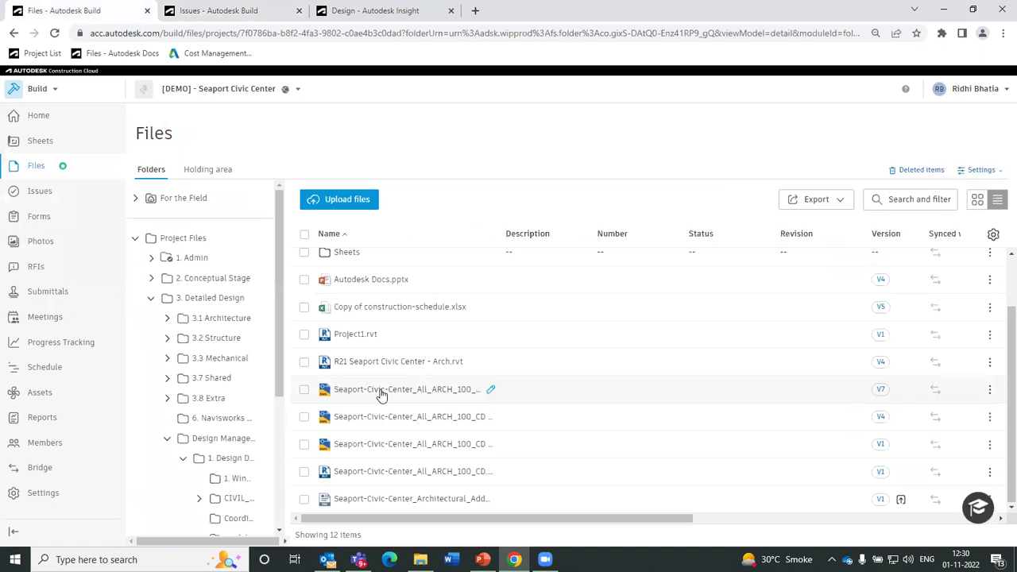
# Open the V7 Seaport-Civic-Center_All_ARCH_100_CD elevation, choose the Cloud markup tool, and zoom in.
pyautogui.click(387, 389)
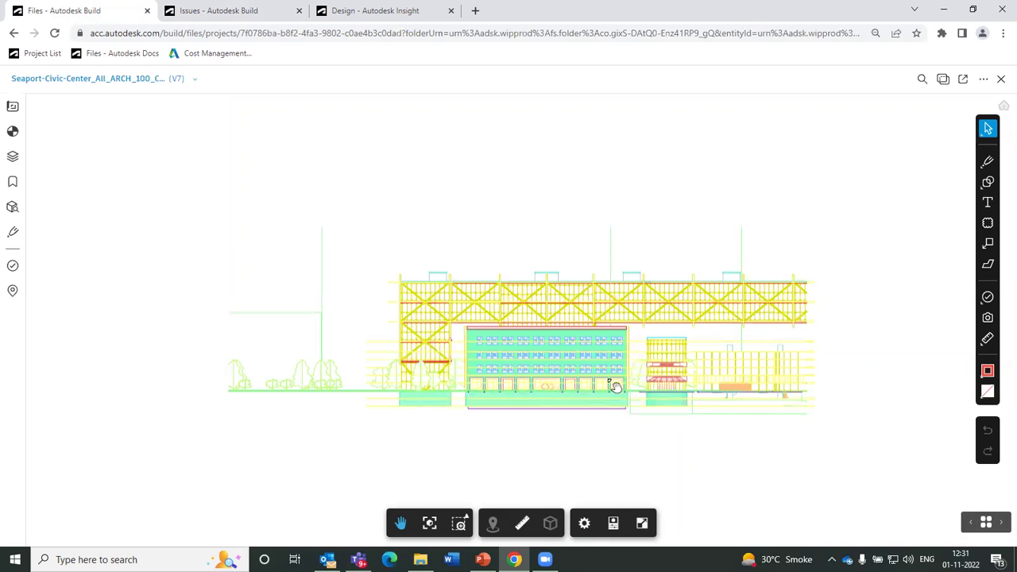
pyautogui.click(988, 224)
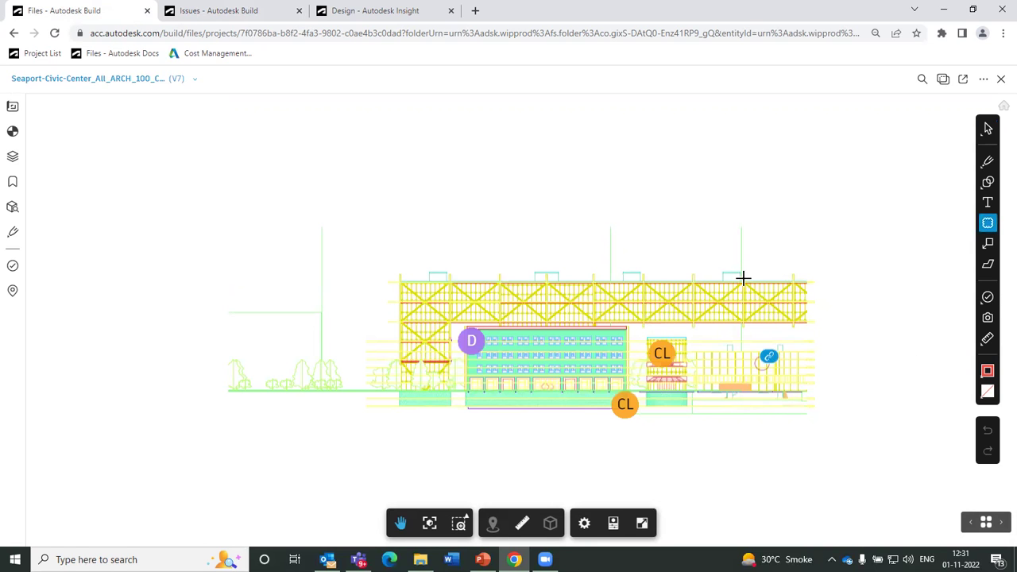
pyautogui.scroll(2, 420, 272)
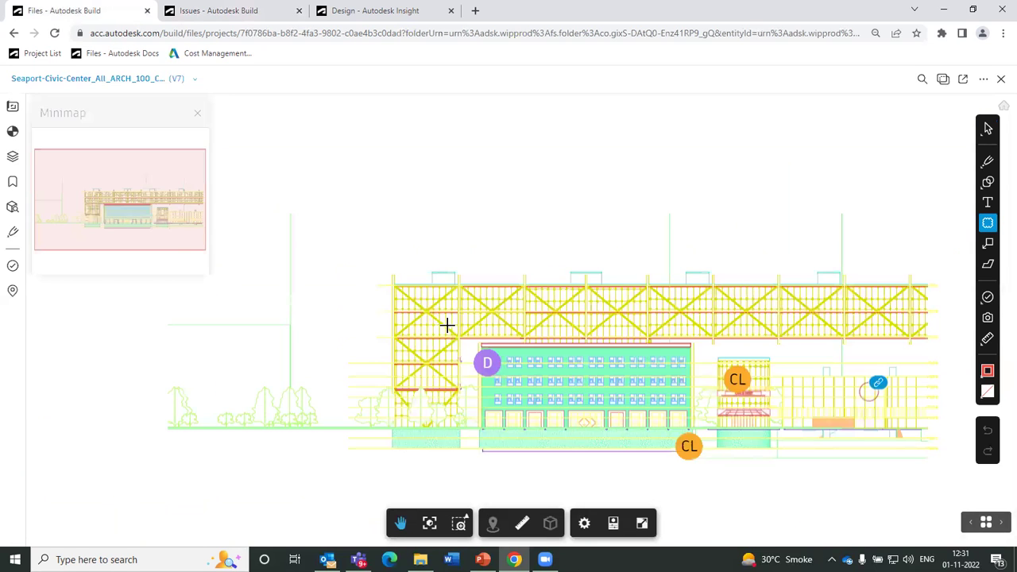
pyautogui.scroll(2, 448, 324)
pyautogui.scroll(3, 448, 325)
# Cloud the upper-left framing in red and attach a red callout, then select it for editing.
pyautogui.moveTo(283, 182); pyautogui.dragTo(598, 413)
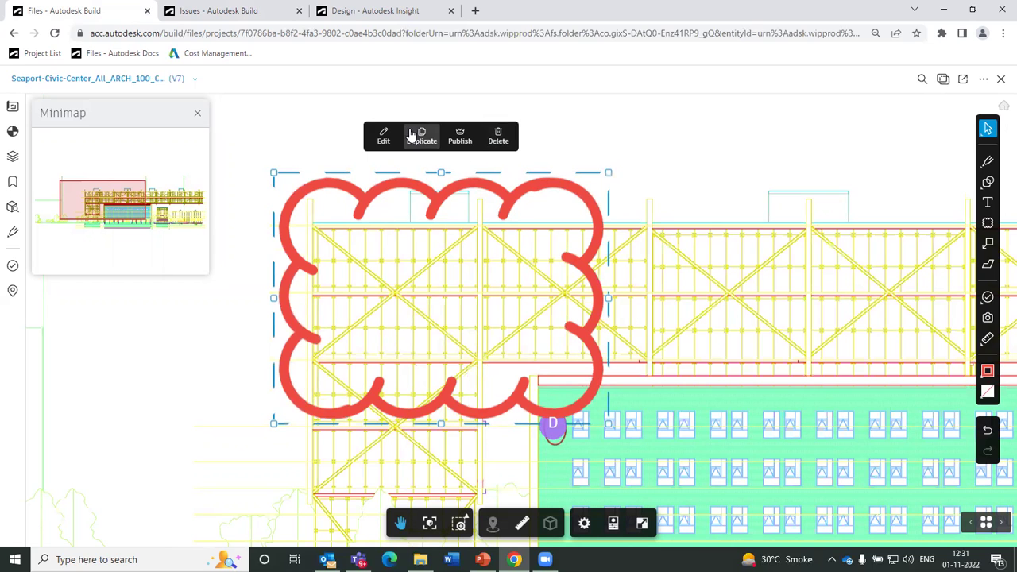
pyautogui.click(989, 244)
pyautogui.moveTo(503, 164); pyautogui.dragTo(609, 128)
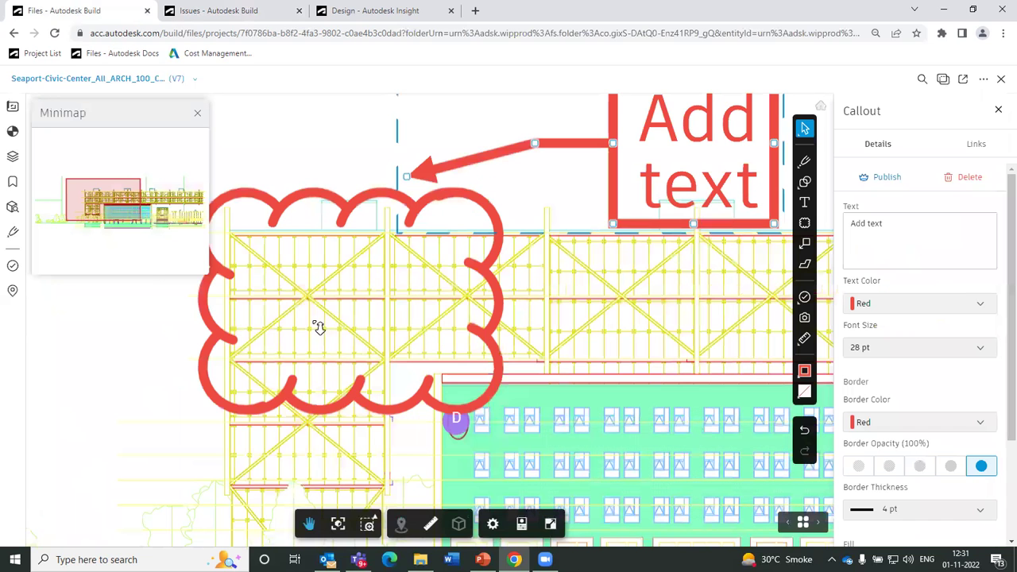
pyautogui.scroll(-1, 514, 246)
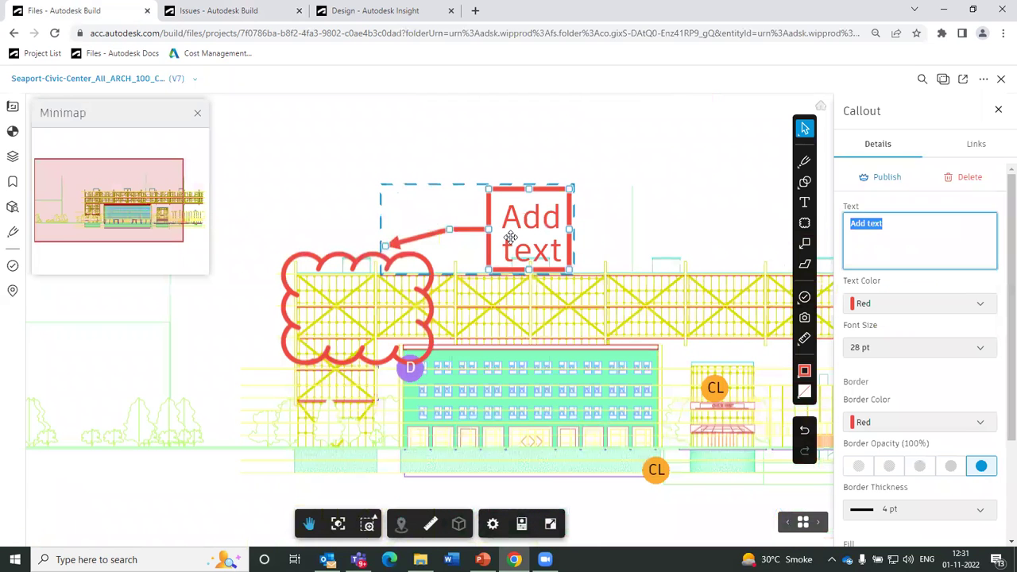
pyautogui.click(510, 237)
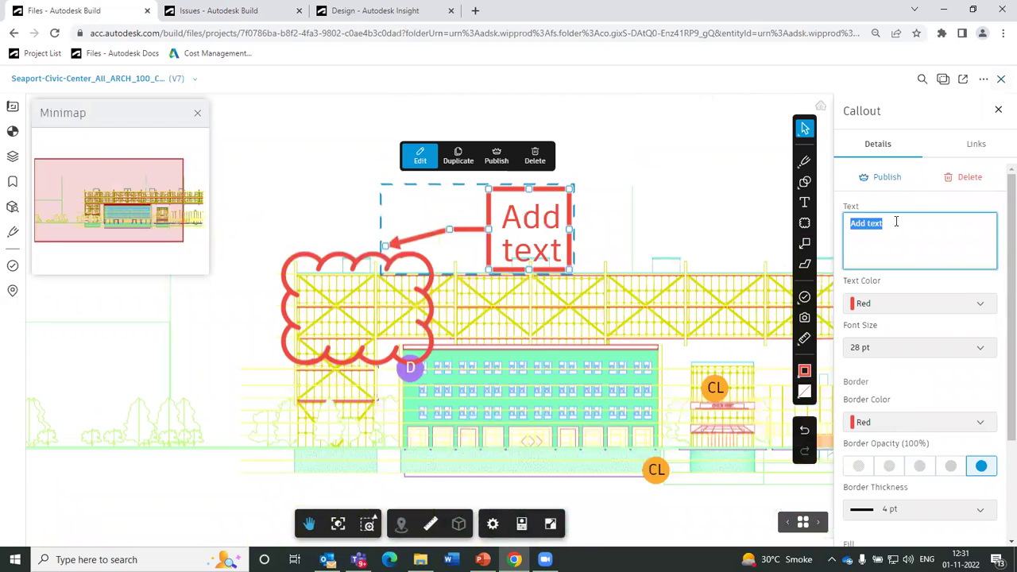